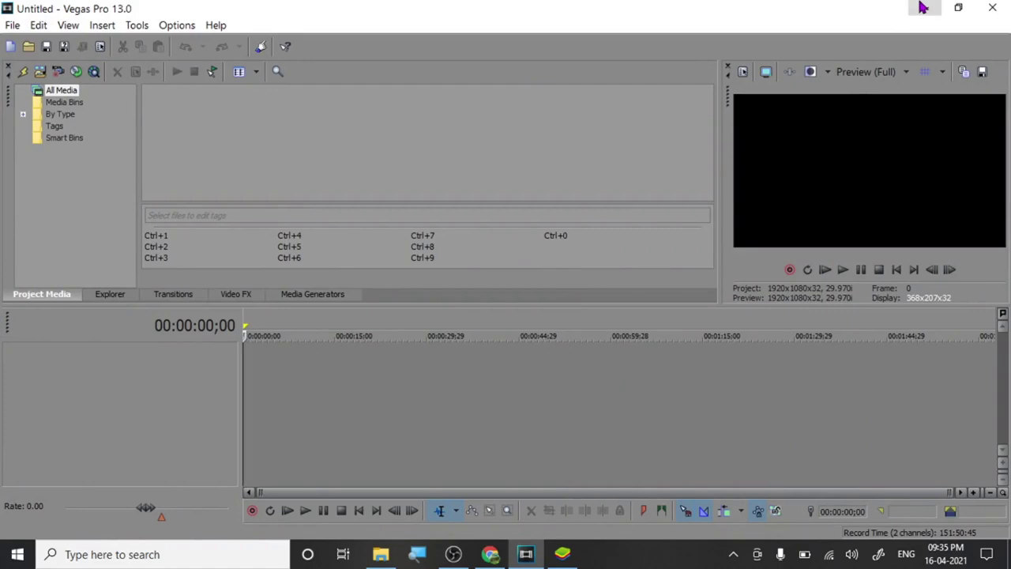
Place 1618589057640.mp4 at the start of the timeline and extend its end to about 9 minutes 15 seconds.
{"action": "mouse_move", "coordinate": [381, 554]}
{"action": "left_click_drag", "start_coordinate": [354, 202], "coordinate": [284, 366]}
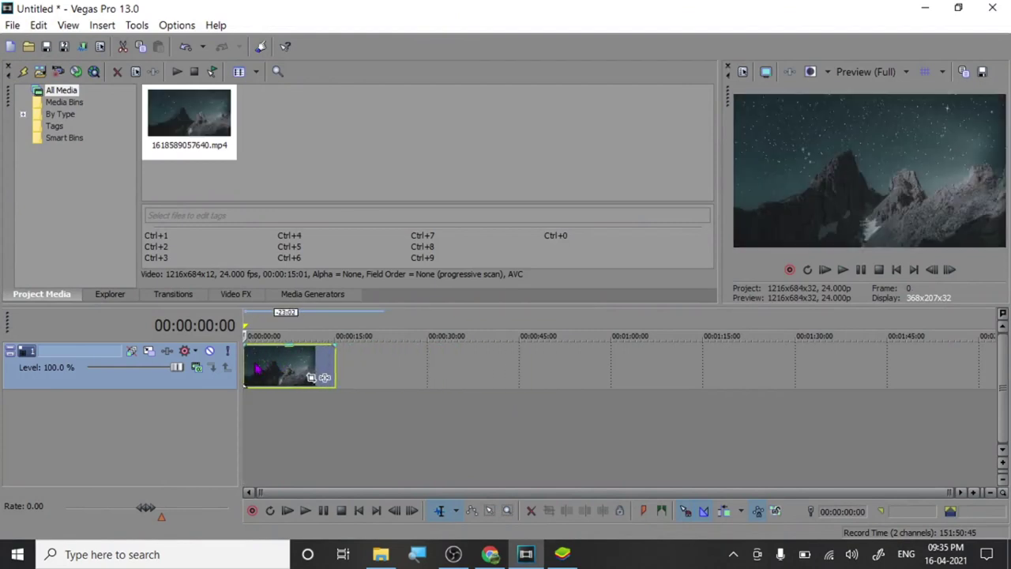
{"action": "left_click_drag", "start_coordinate": [350, 369], "coordinate": [921, 405]}
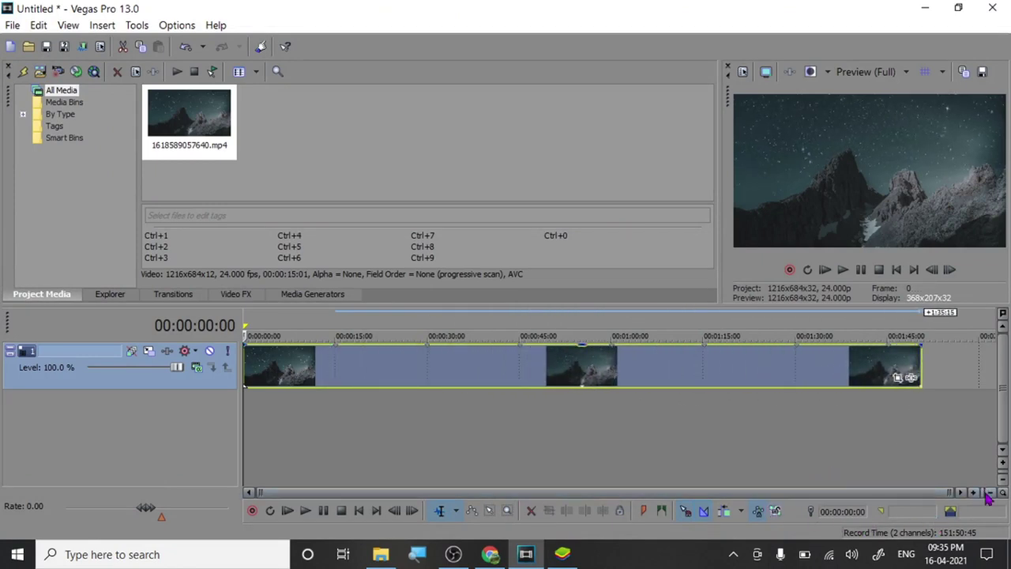
{"action": "left_click_drag", "start_coordinate": [917, 364], "coordinate": [994, 406]}
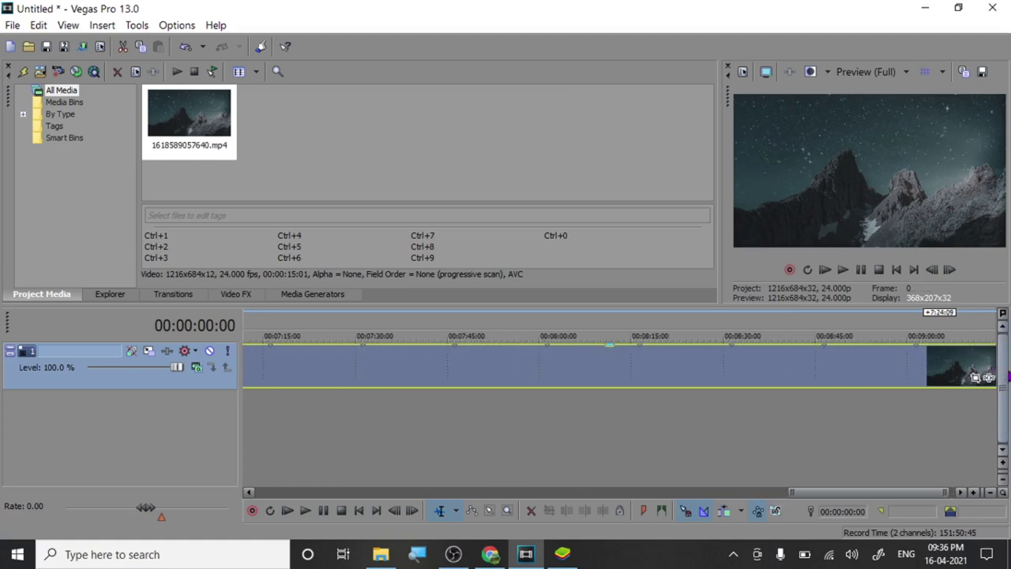
Extend the end of the looped clip further to about 18 minutes 40 seconds.
{"action": "left_click_drag", "start_coordinate": [810, 492], "coordinate": [929, 493]}
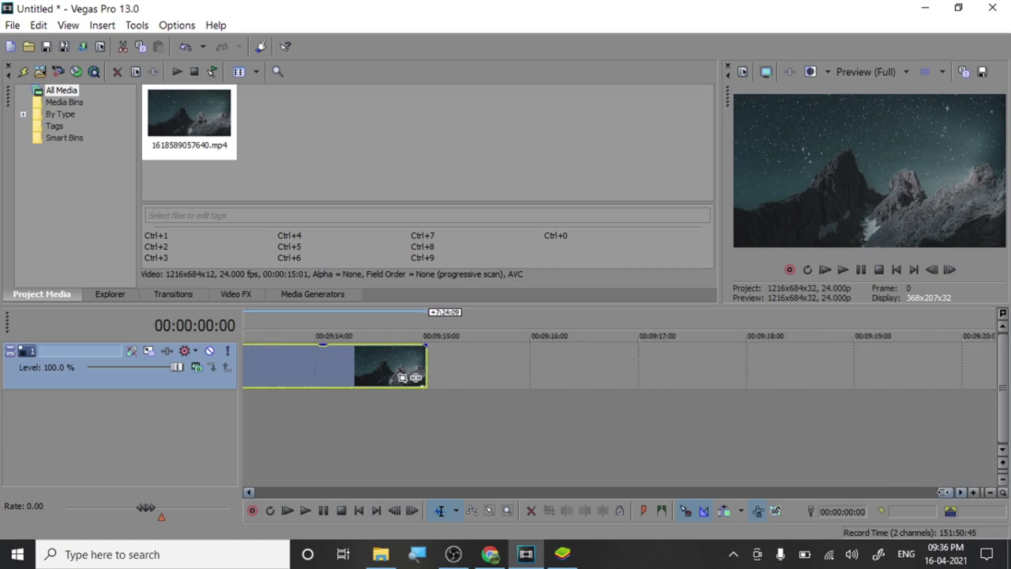
{"action": "left_click_drag", "start_coordinate": [417, 377], "coordinate": [980, 377]}
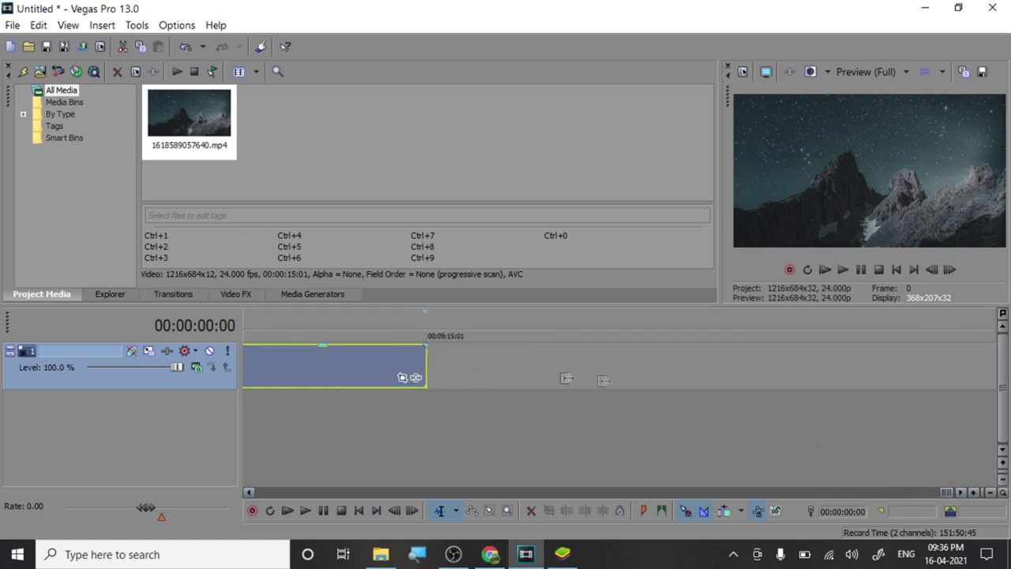
{"action": "left_click_drag", "start_coordinate": [936, 491], "coordinate": [828, 492]}
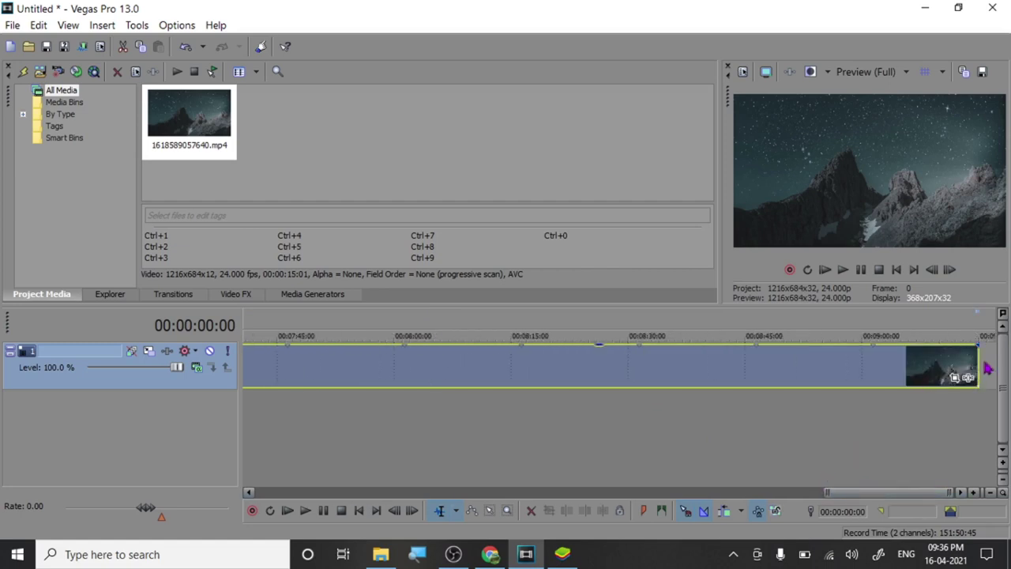
{"action": "mouse_move", "coordinate": [978, 368]}
{"action": "left_mouse_down"}
{"action": "mouse_move", "coordinate": [995, 368]}
{"action": "mouse_move", "coordinate": [988, 378]}
{"action": "left_mouse_up"}
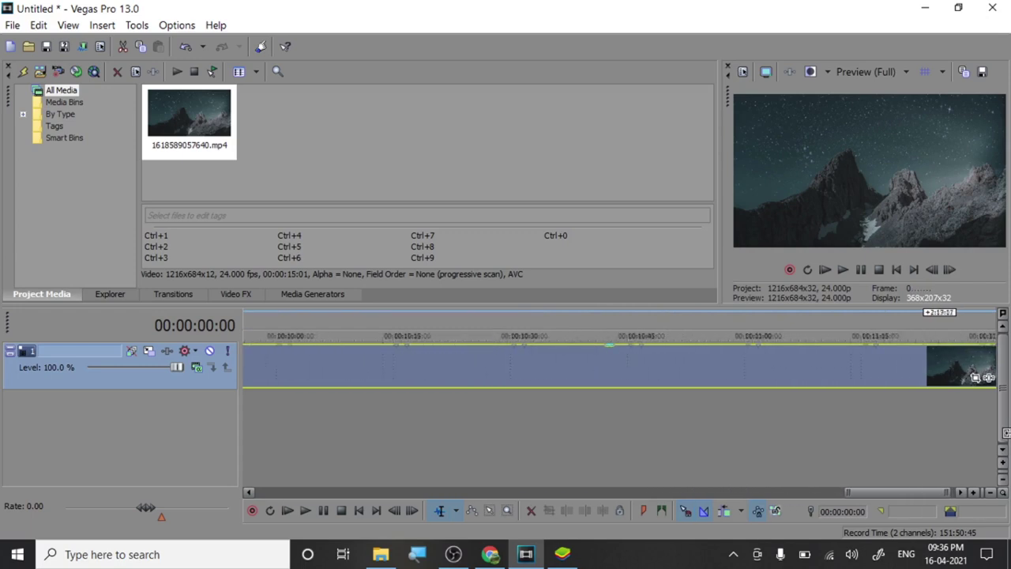
{"action": "left_click_drag", "start_coordinate": [987, 377], "coordinate": [1006, 420]}
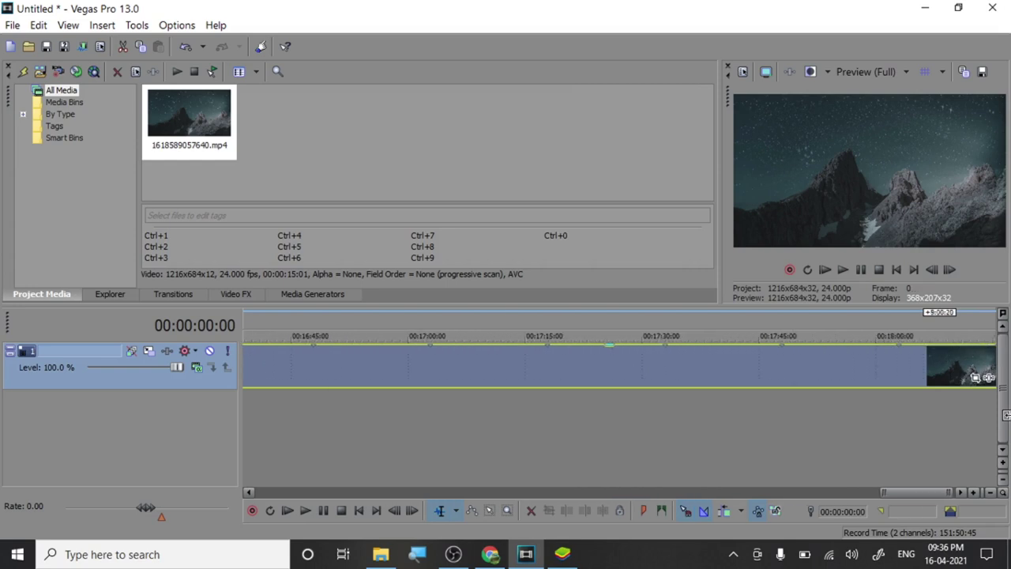
{"action": "left_click_drag", "start_coordinate": [1006, 419], "coordinate": [1004, 443]}
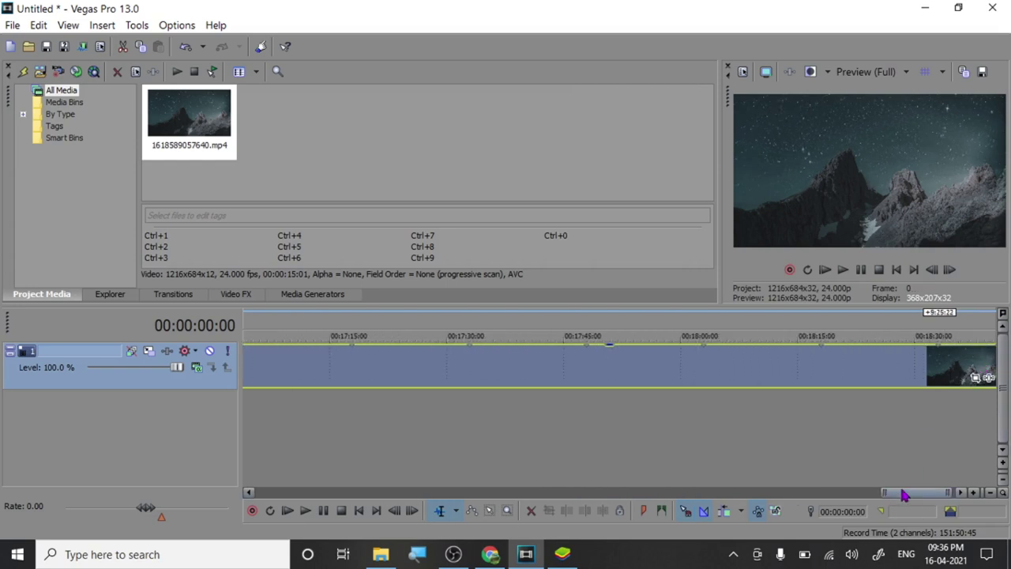
Continue extending the clip's end until it is about 1 hour 43 seconds long.
{"action": "left_click_drag", "start_coordinate": [903, 491], "coordinate": [948, 494]}
{"action": "left_click_drag", "start_coordinate": [439, 360], "coordinate": [1006, 516]}
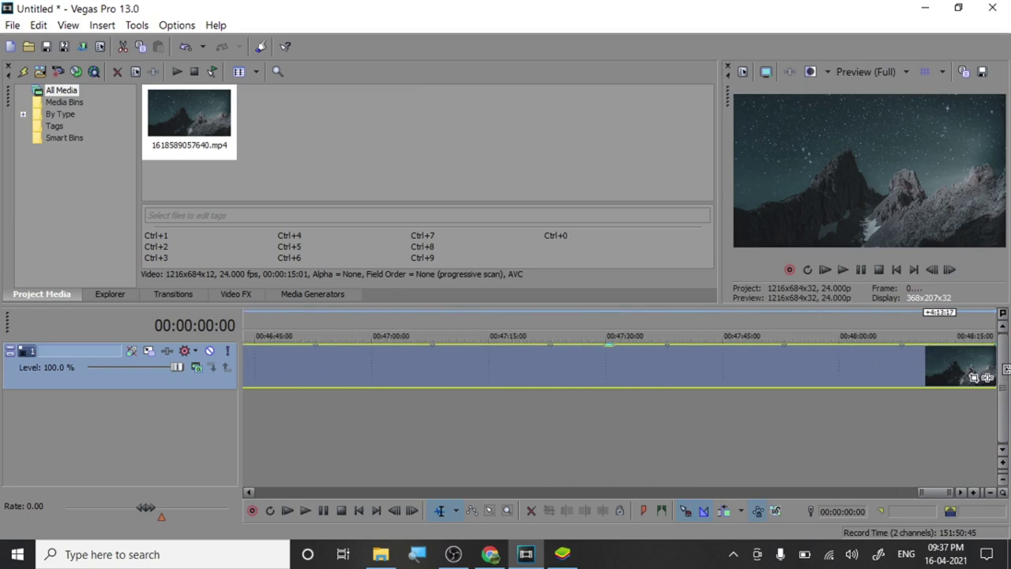
{"action": "left_click_drag", "start_coordinate": [994, 377], "coordinate": [985, 379]}
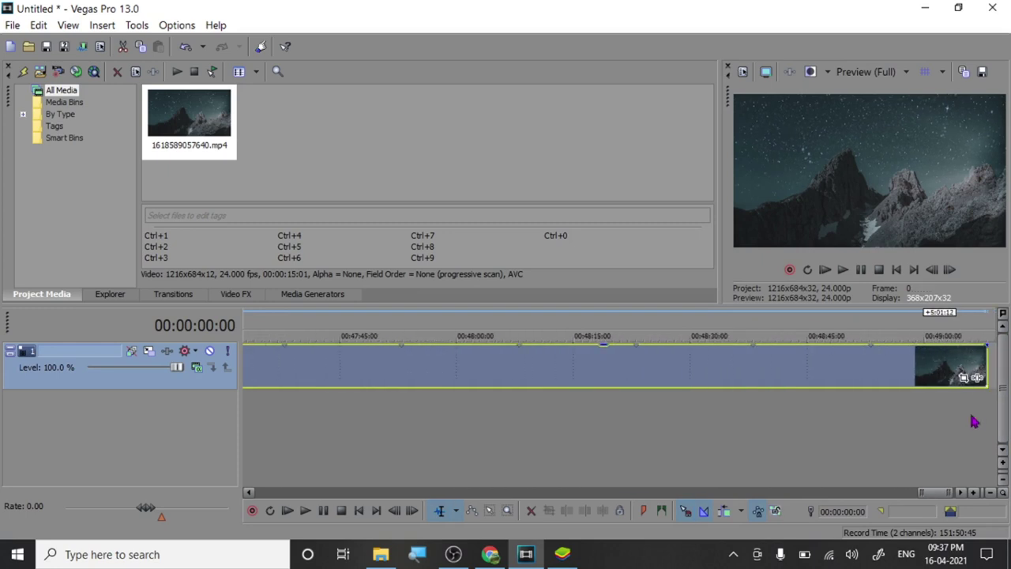
{"action": "left_click_drag", "start_coordinate": [978, 378], "coordinate": [987, 378]}
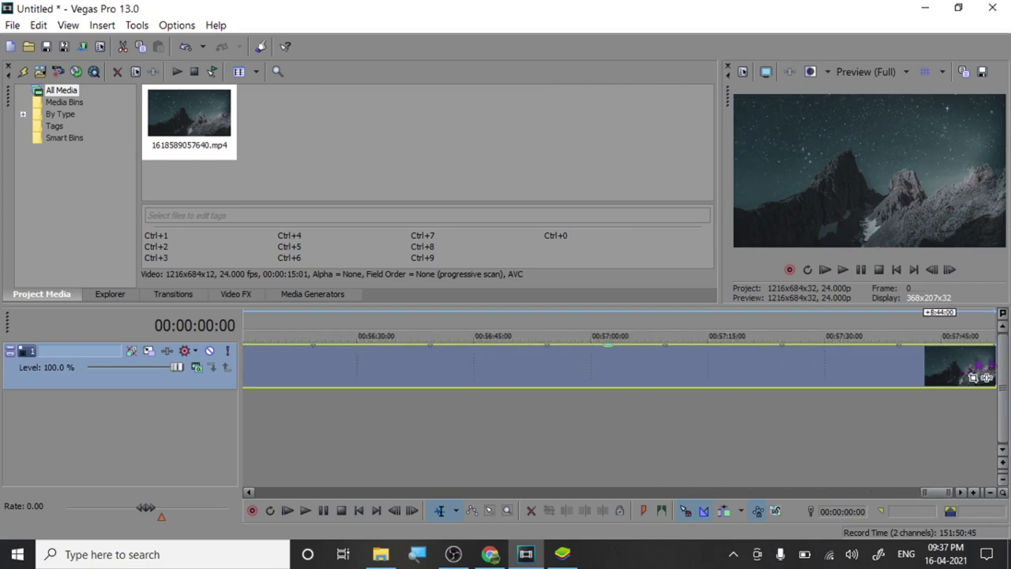
{"action": "left_click_drag", "start_coordinate": [993, 358], "coordinate": [1006, 364]}
{"action": "left_click", "coordinate": [887, 374]}
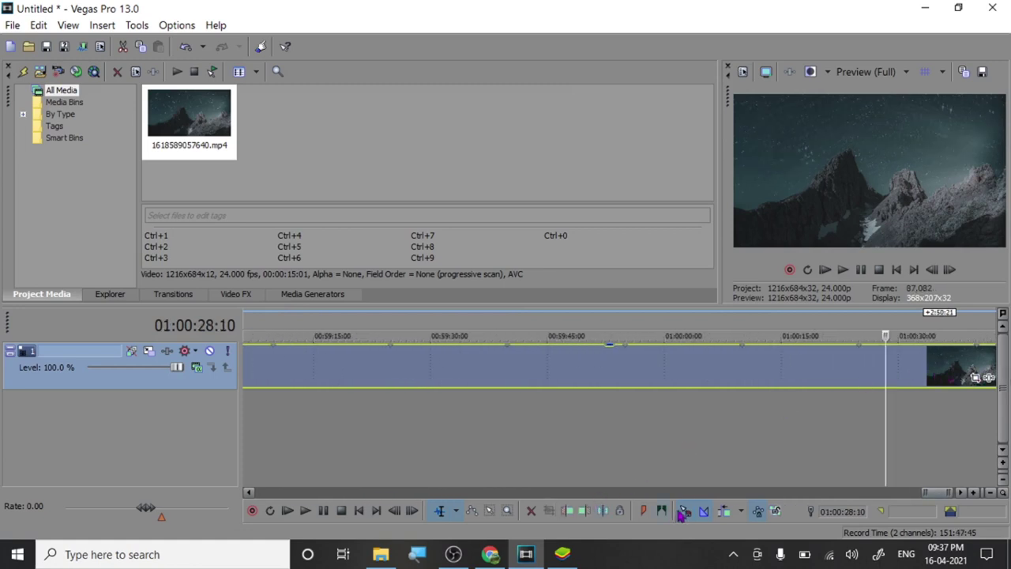
Duplicate the video track and move the duplicated clip onto track 1, directly after the original clip.
{"action": "left_click_drag", "start_coordinate": [923, 492], "coordinate": [261, 506]}
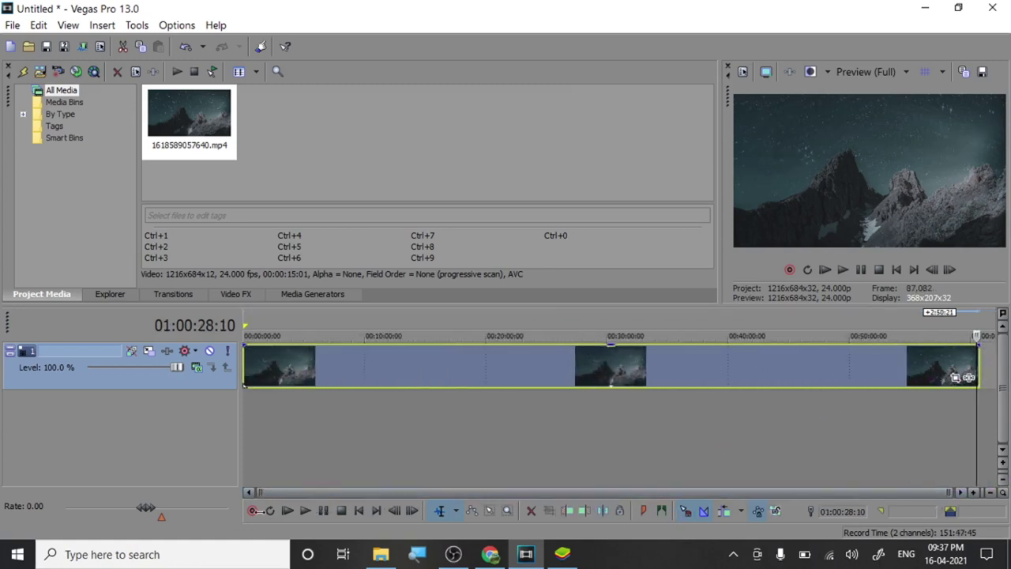
{"action": "left_click", "coordinate": [316, 381]}
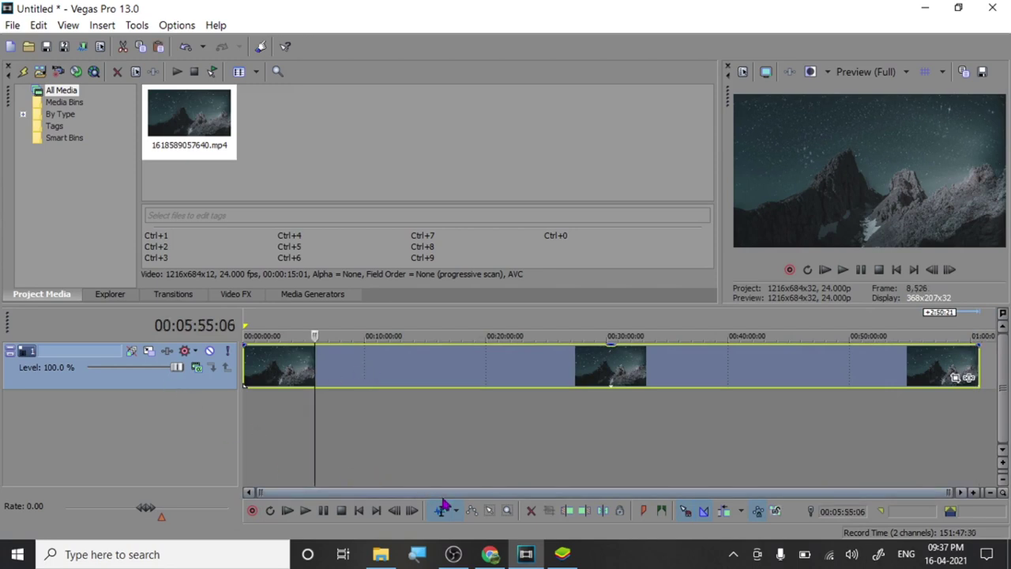
{"action": "right_click", "coordinate": [202, 388]}
{"action": "left_click", "coordinate": [215, 194]}
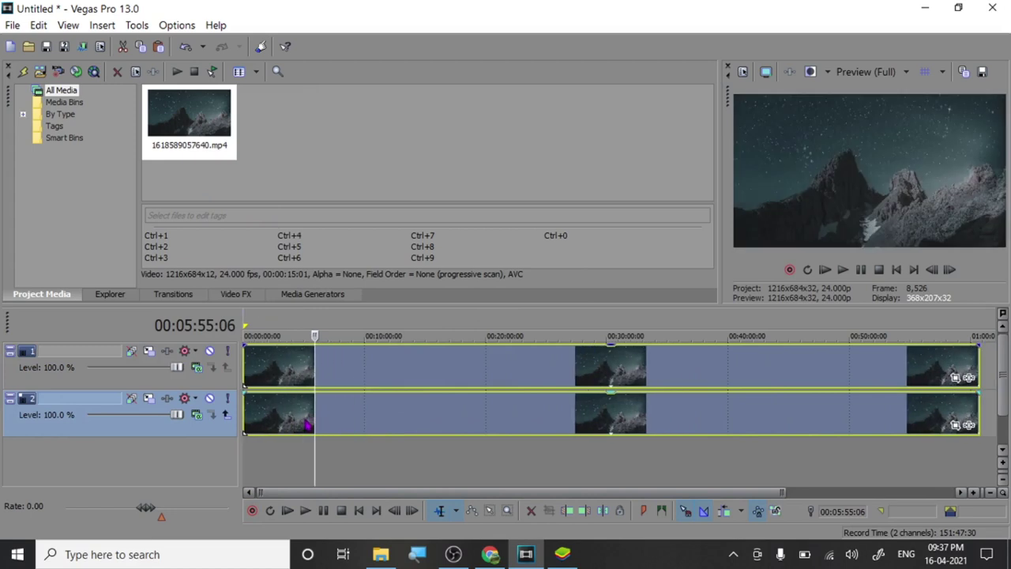
{"action": "right_click", "coordinate": [388, 467]}
{"action": "left_click", "coordinate": [361, 469]}
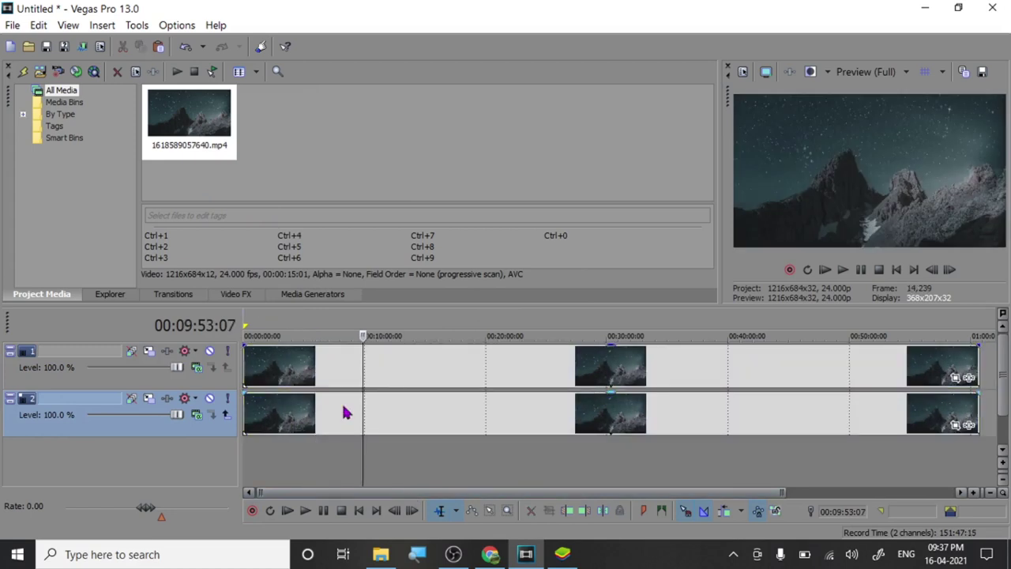
{"action": "left_click_drag", "start_coordinate": [325, 411], "coordinate": [899, 387]}
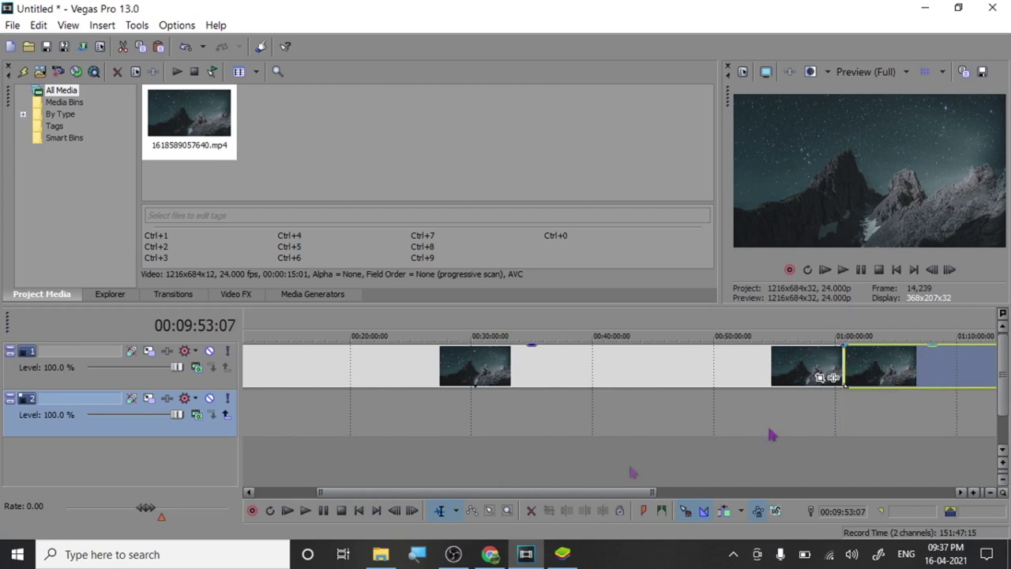
{"action": "left_click_drag", "start_coordinate": [657, 492], "coordinate": [953, 492]}
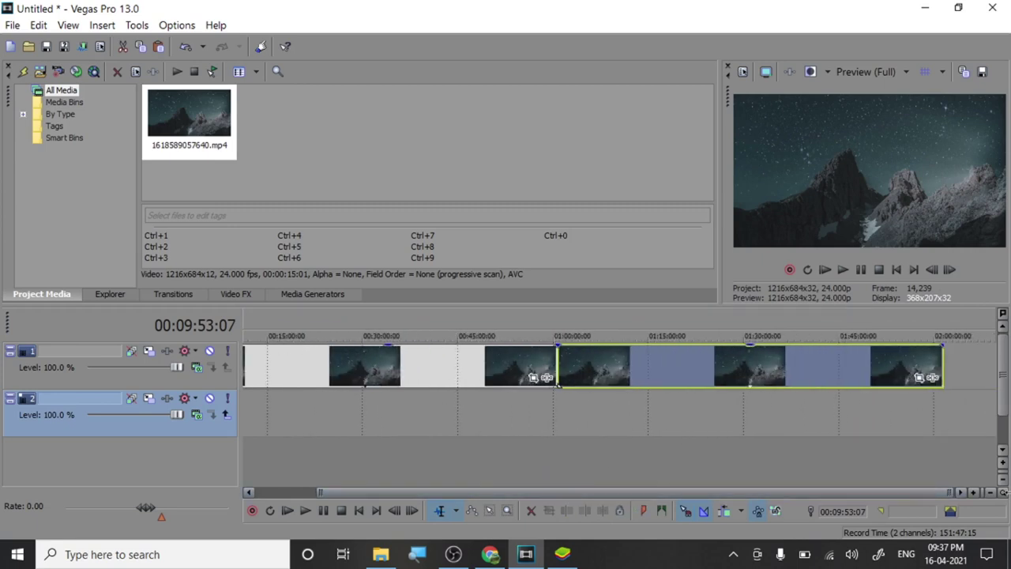
Paste another copy of the hour-long clip on track 2 and move it onto track 1, directly after the second clip.
{"action": "left_click", "coordinate": [926, 433]}
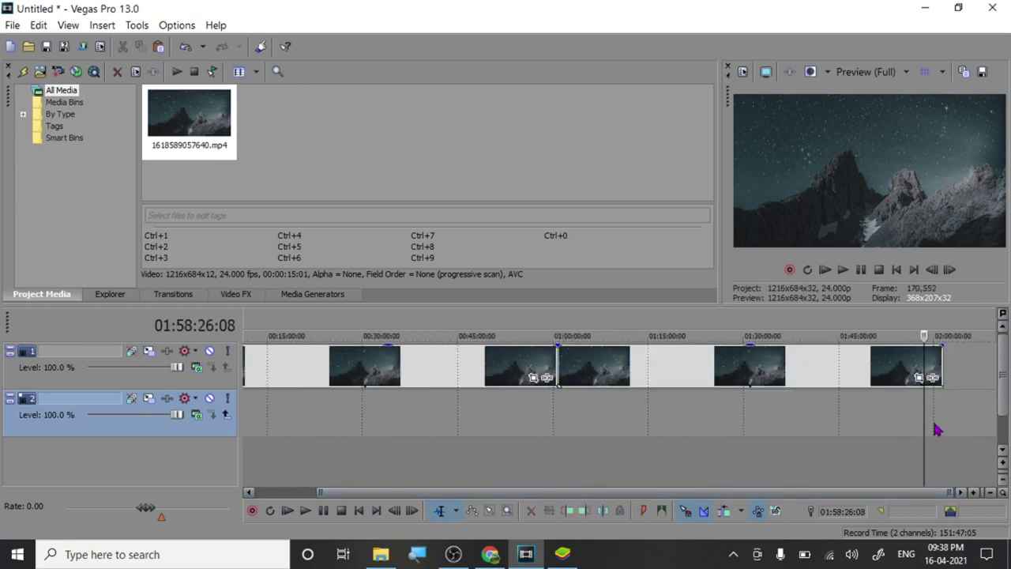
{"action": "key", "text": "ctrl+v"}
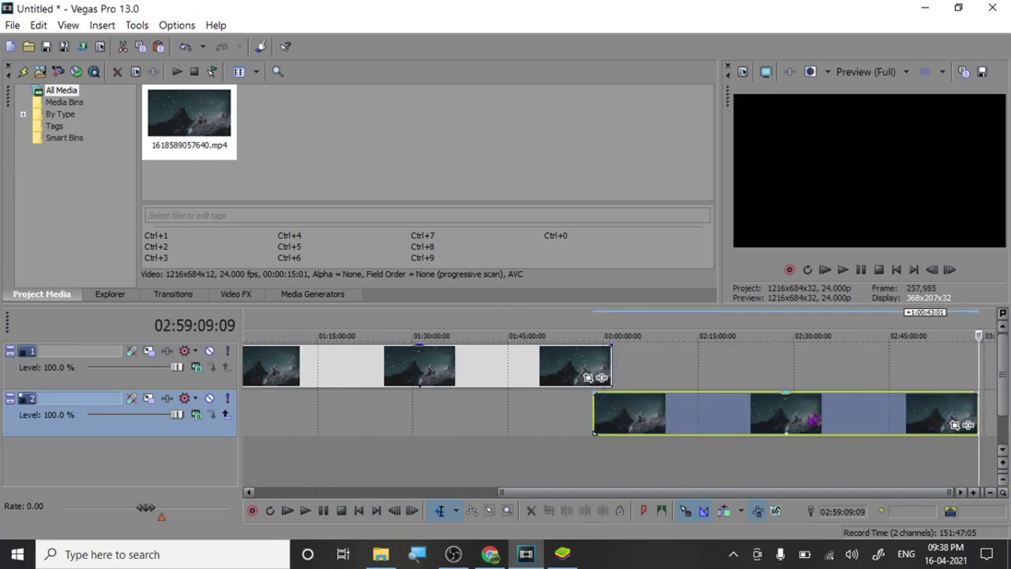
{"action": "left_click_drag", "start_coordinate": [836, 414], "coordinate": [812, 378]}
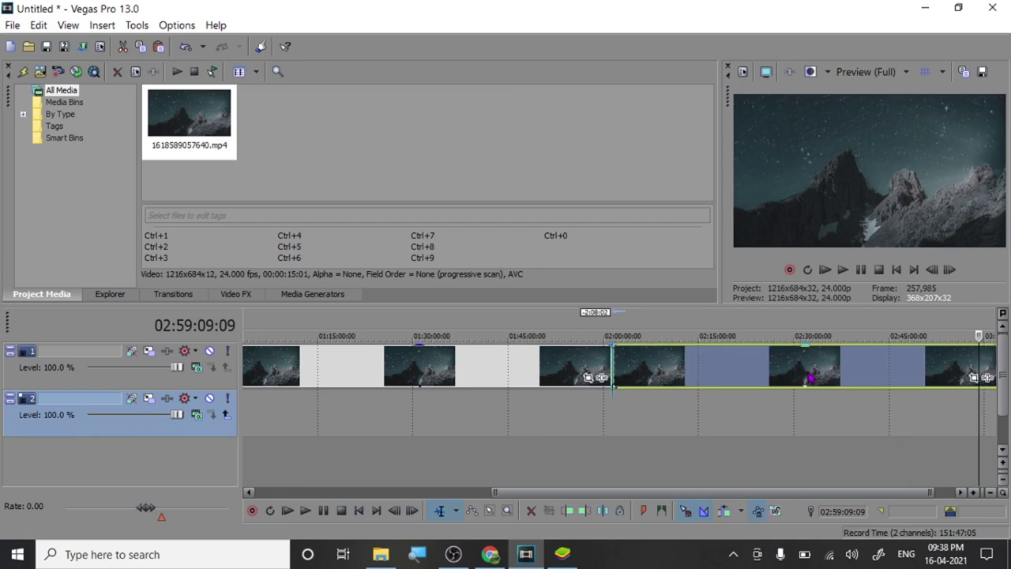
Paste eight more copies of the hour-long clip back to back on track 2, starting near the end of the third clip.
{"action": "scroll", "coordinate": [914, 403], "scroll_direction": "down", "scroll_amount": 1}
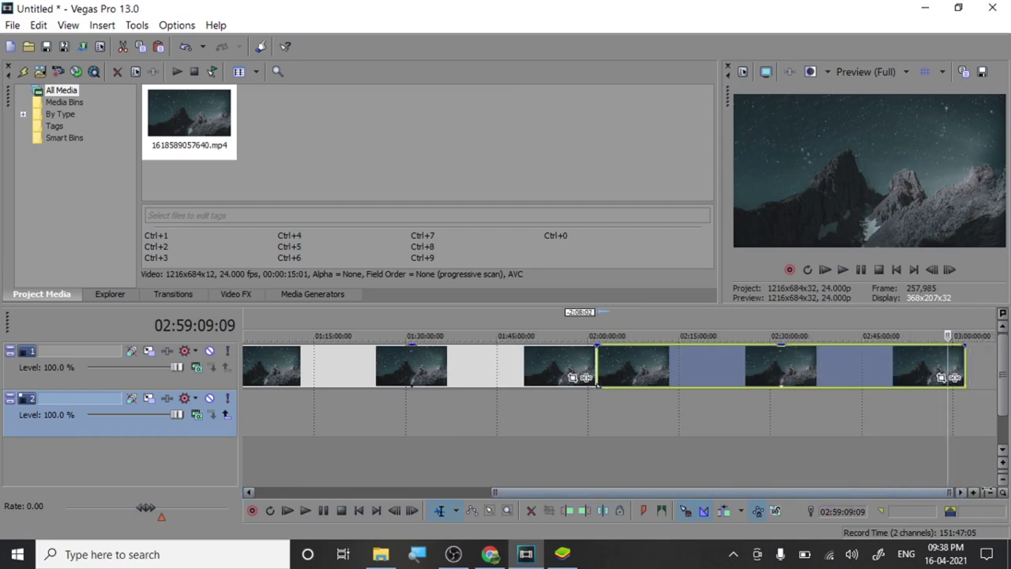
{"action": "left_click", "coordinate": [823, 427]}
{"action": "left_click", "coordinate": [940, 433]}
{"action": "key", "text": "ctrl+v"}
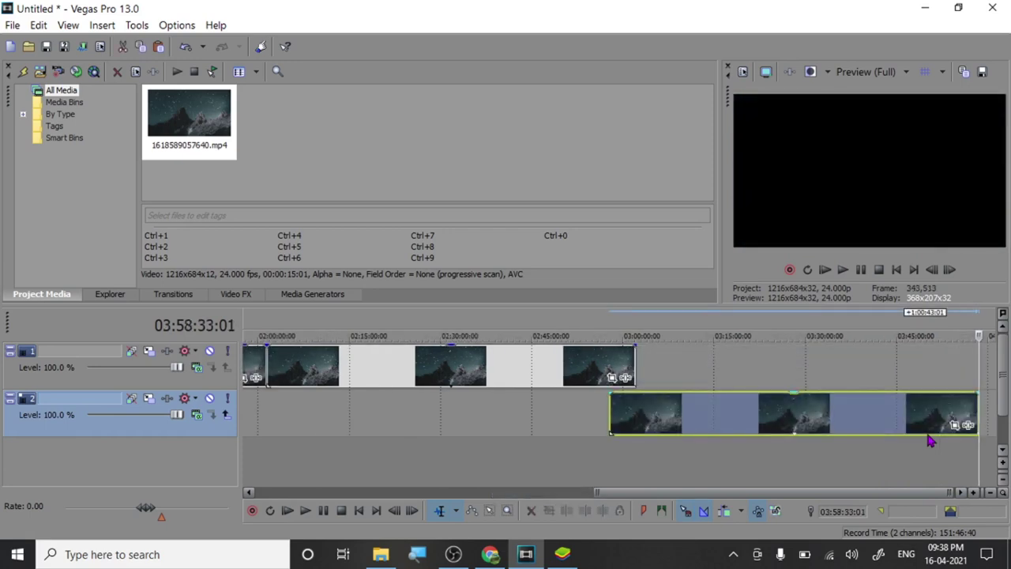
{"action": "key", "text": "ctrl+v"}
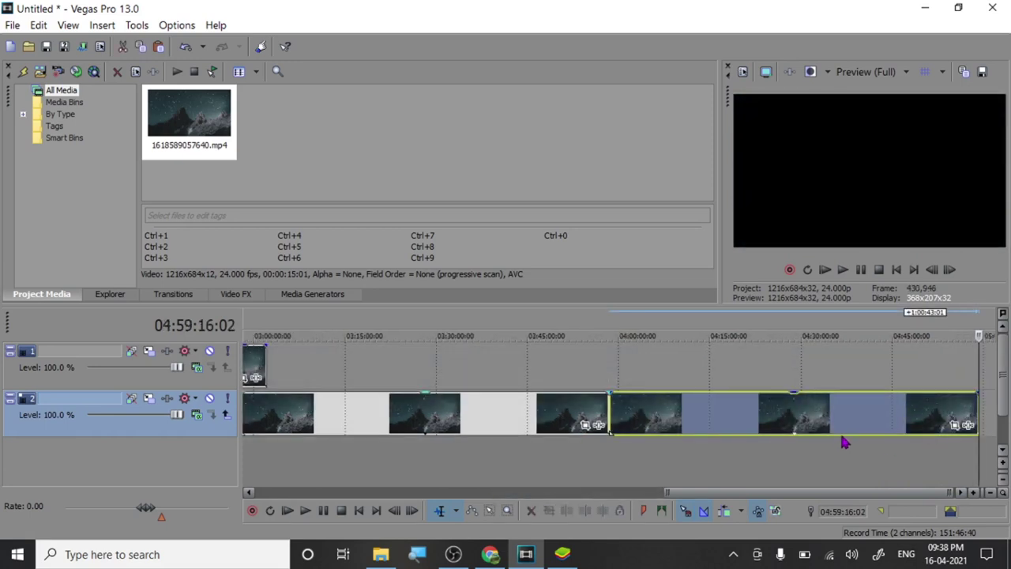
{"action": "key", "text": "ctrl+v"}
{"action": "key", "text": "ctrl+v"}
{"action": "key", "text": "ctrl+v"}
{"action": "key", "text": "ctrl+v"}
{"action": "key", "text": "ctrl+v"}
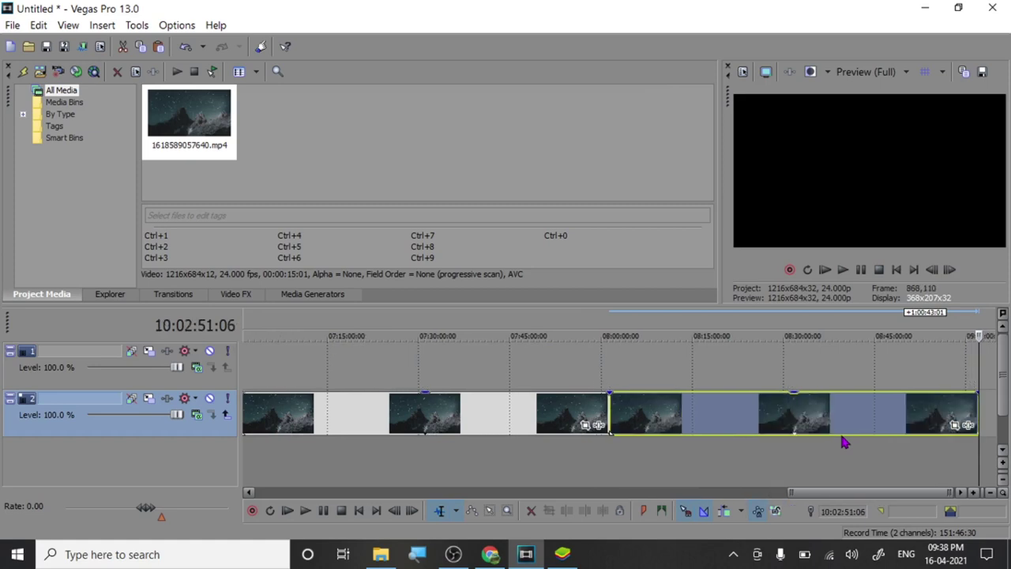
{"action": "key", "text": "ctrl+v"}
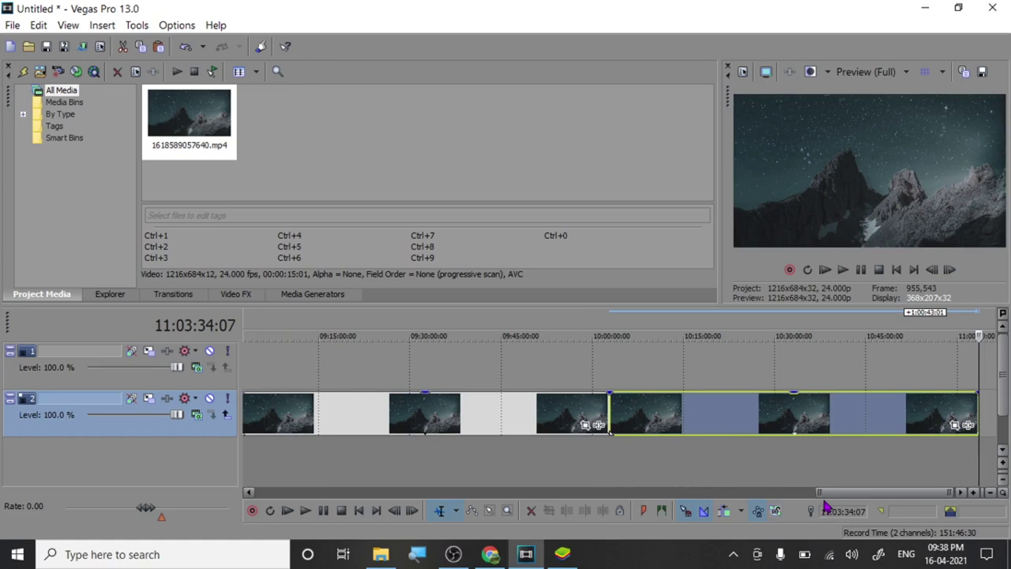
Move all eight clips from track 2 onto track 1, directly after the third clip, and delete the emptied track 2.
{"action": "left_click_drag", "start_coordinate": [820, 492], "coordinate": [324, 492]}
{"action": "left_click", "coordinate": [418, 414]}
{"action": "left_click", "coordinate": [483, 415], "text": "ctrl"}
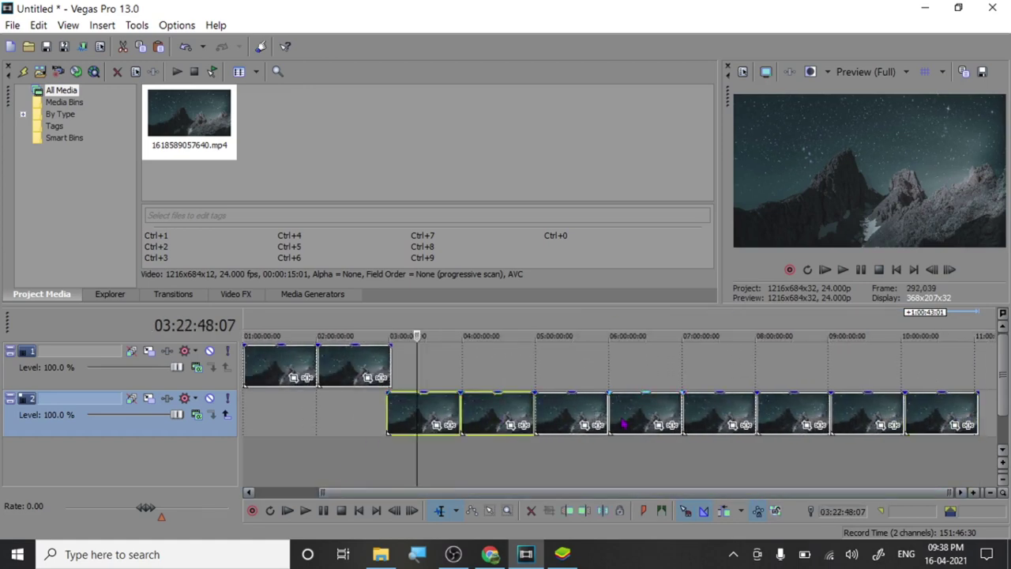
{"action": "left_click", "coordinate": [583, 421], "text": "ctrl"}
{"action": "left_click", "coordinate": [632, 415], "text": "ctrl"}
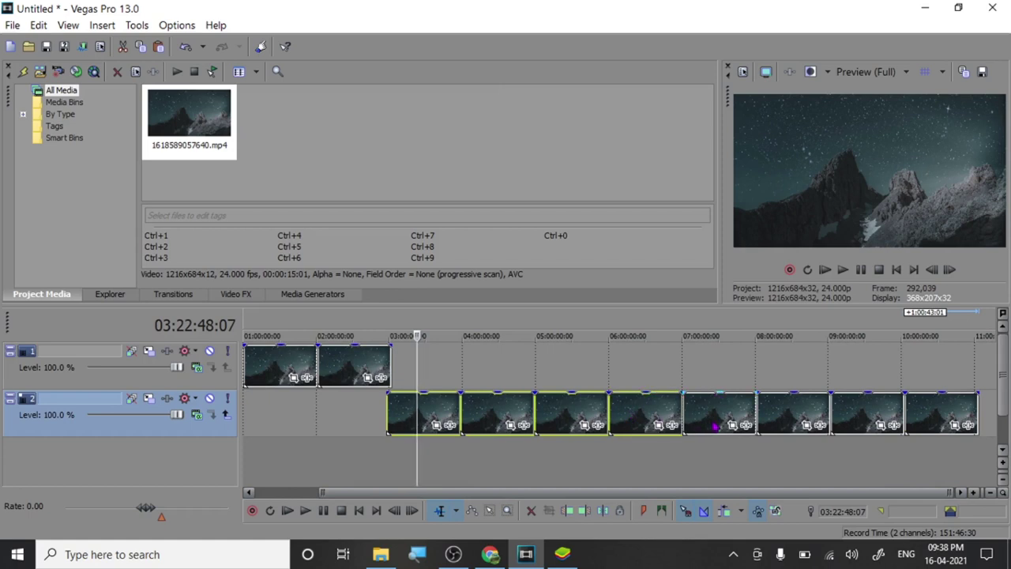
{"action": "left_click", "coordinate": [711, 414], "text": "ctrl"}
{"action": "left_click", "coordinate": [775, 419], "text": "ctrl"}
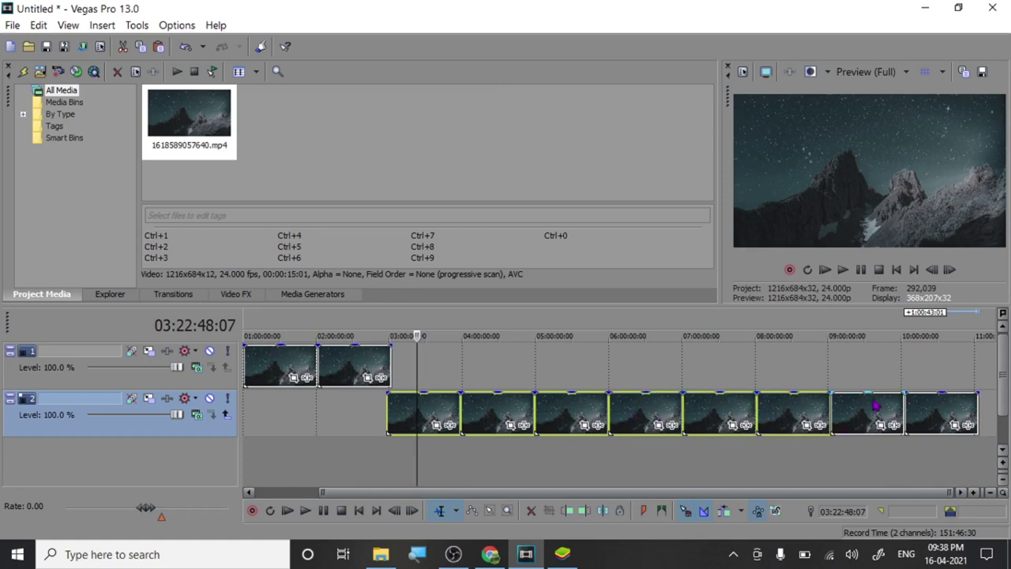
{"action": "left_click", "coordinate": [869, 410], "text": "ctrl"}
{"action": "left_click", "coordinate": [926, 413], "text": "ctrl"}
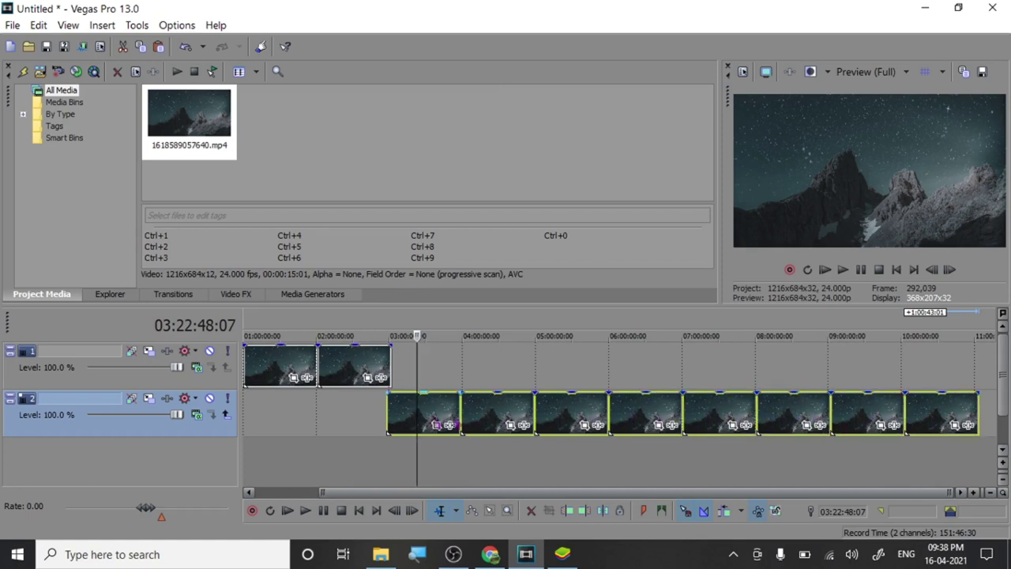
{"action": "mouse_move", "coordinate": [407, 413]}
{"action": "left_mouse_down"}
{"action": "mouse_move", "coordinate": [422, 413]}
{"action": "mouse_move", "coordinate": [406, 411]}
{"action": "left_mouse_up"}
{"action": "left_click_drag", "start_coordinate": [410, 360], "coordinate": [410, 361]}
{"action": "left_click", "coordinate": [406, 433]}
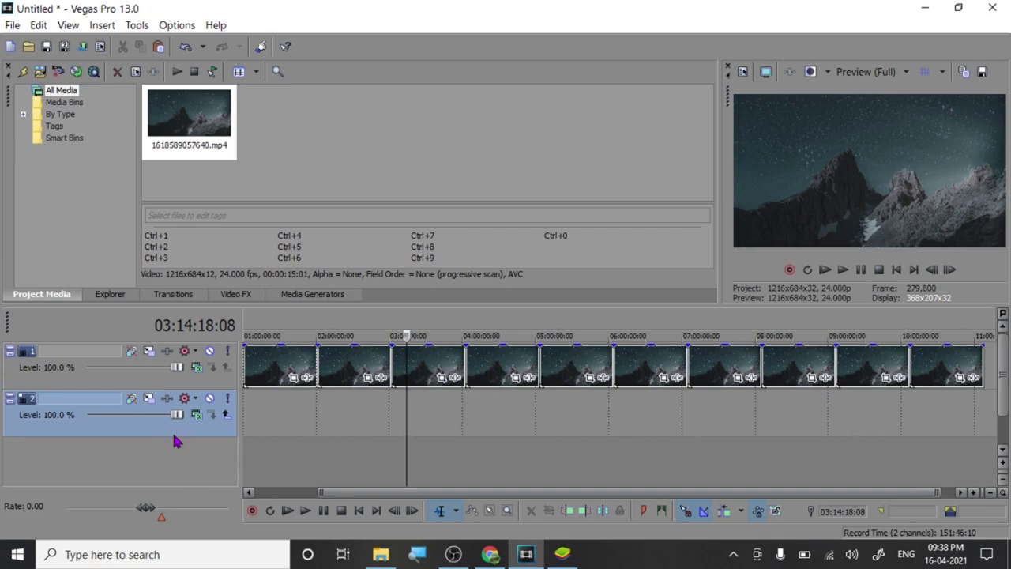
{"action": "key", "text": "Delete"}
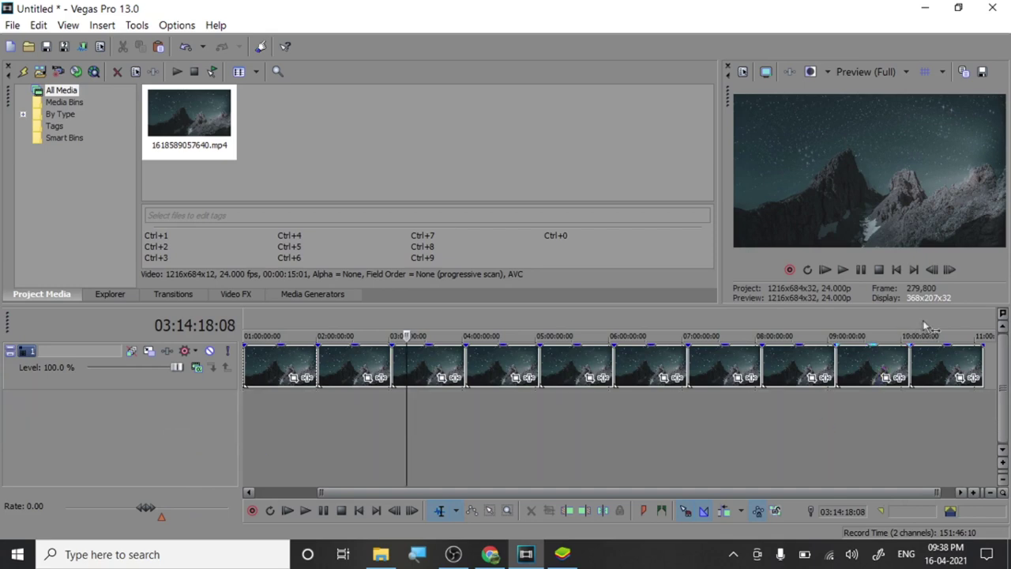
Play the timeline from about 10:38:40, within the last clip, to check the preview.
{"action": "left_click", "coordinate": [950, 321]}
{"action": "key", "text": "ctrl+z"}
{"action": "left_click", "coordinate": [950, 320]}
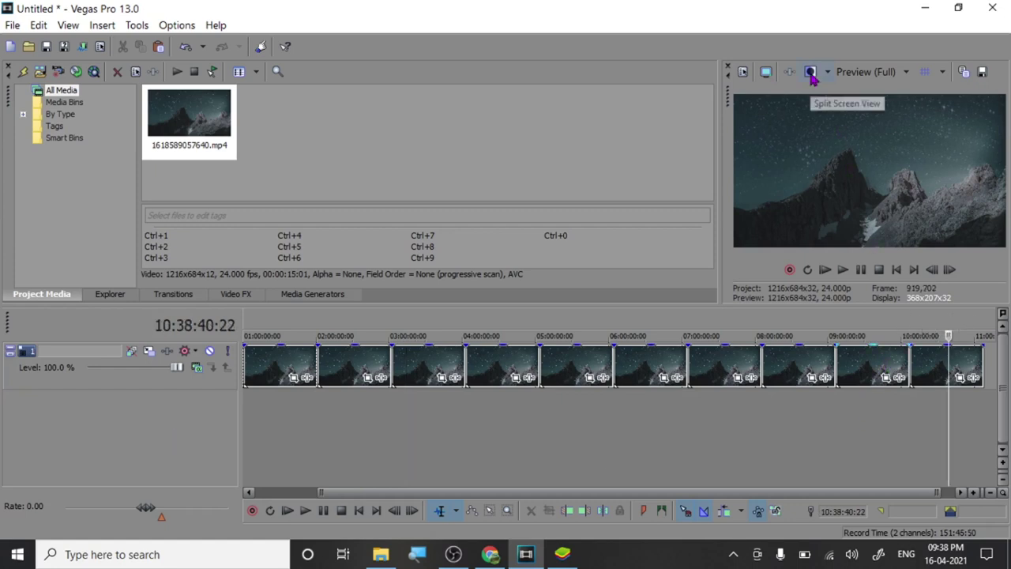
{"action": "key", "text": "space"}
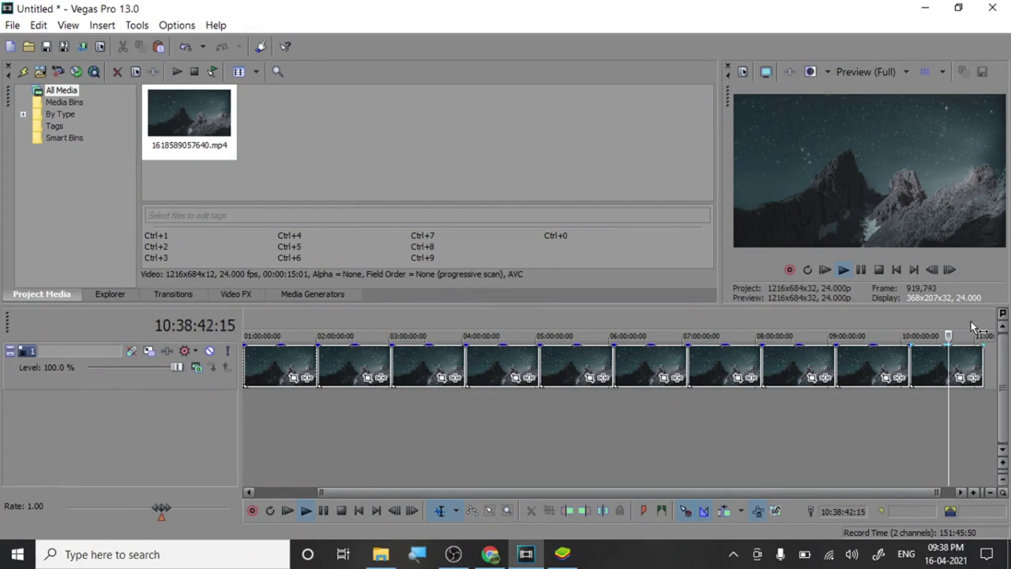
Stop playback, fit all eleven clips in the timeline view, and place the cursor at the end of the last clip to check the total length.
{"action": "key", "text": "space"}
{"action": "left_click", "coordinate": [736, 451]}
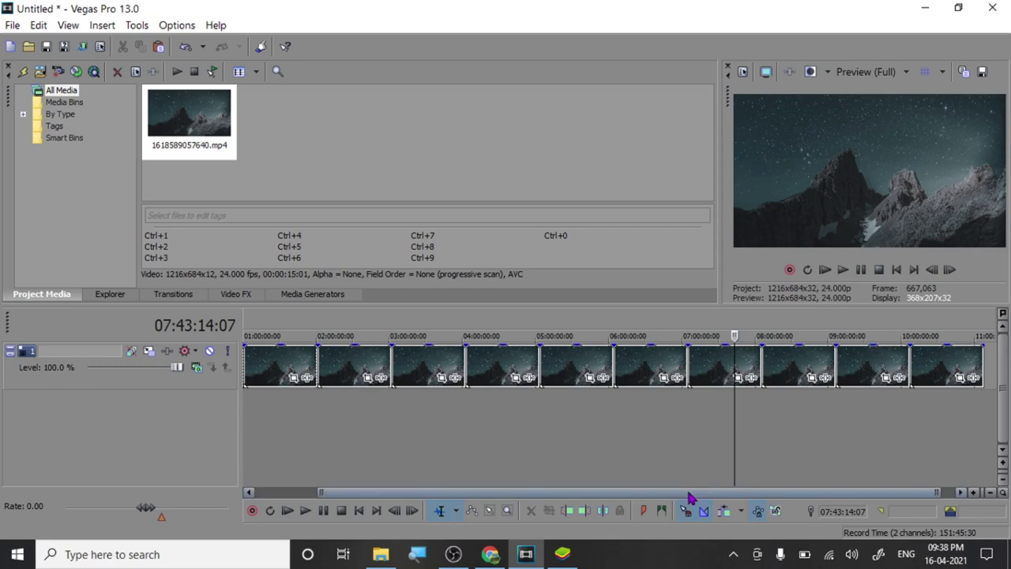
{"action": "left_click_drag", "start_coordinate": [324, 492], "coordinate": [257, 491]}
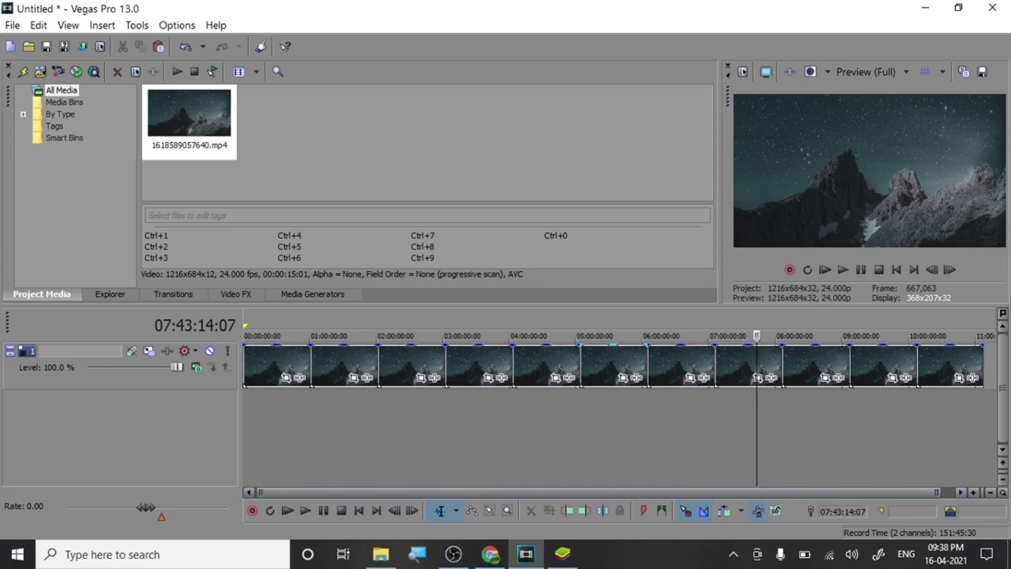
{"action": "left_click", "coordinate": [984, 331]}
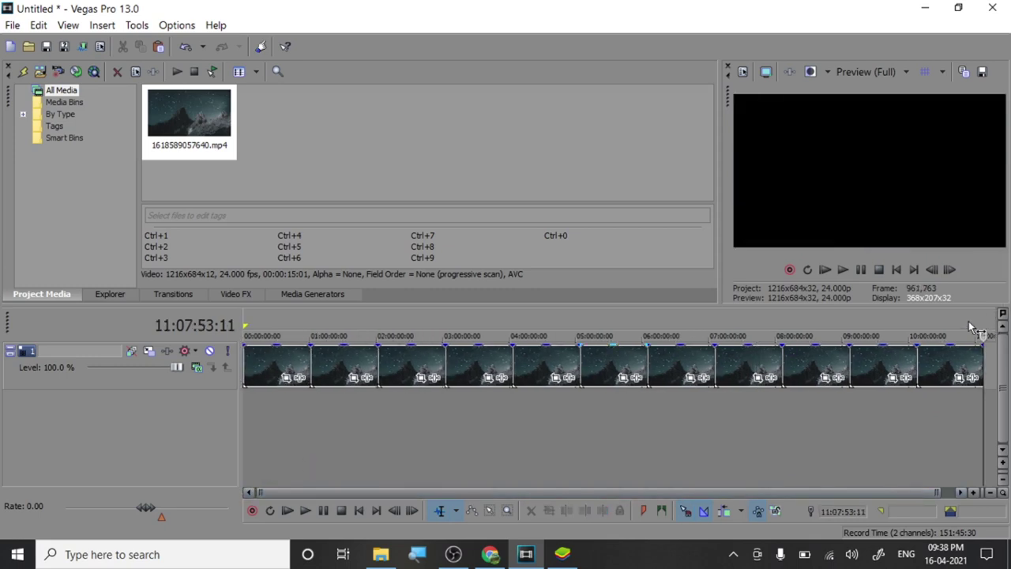
Move the cursor back to about 10:54:13 in the last clip, review the Render As output format templates, and close them without rendering.
{"action": "left_click", "coordinate": [968, 329]}
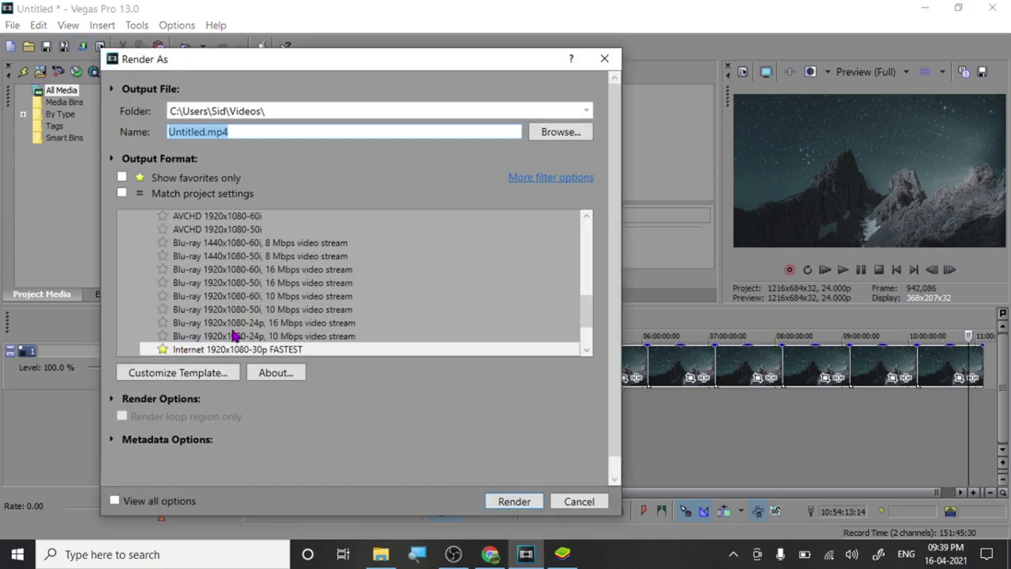
{"action": "left_click", "coordinate": [579, 501]}
{"action": "left_click", "coordinate": [929, 8]}
{"action": "left_click", "coordinate": [916, 105]}
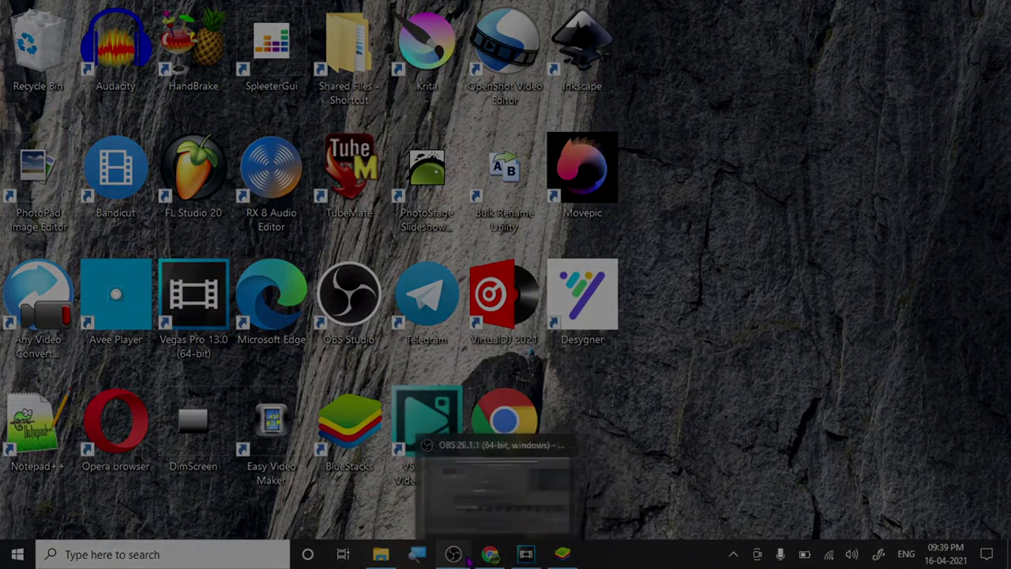
{"action": "left_click", "coordinate": [467, 558]}
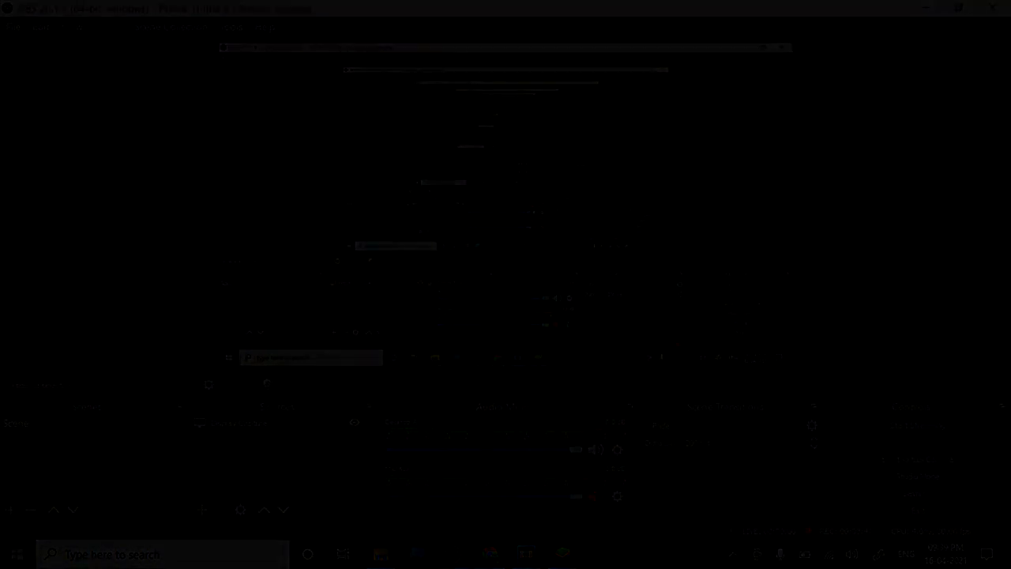